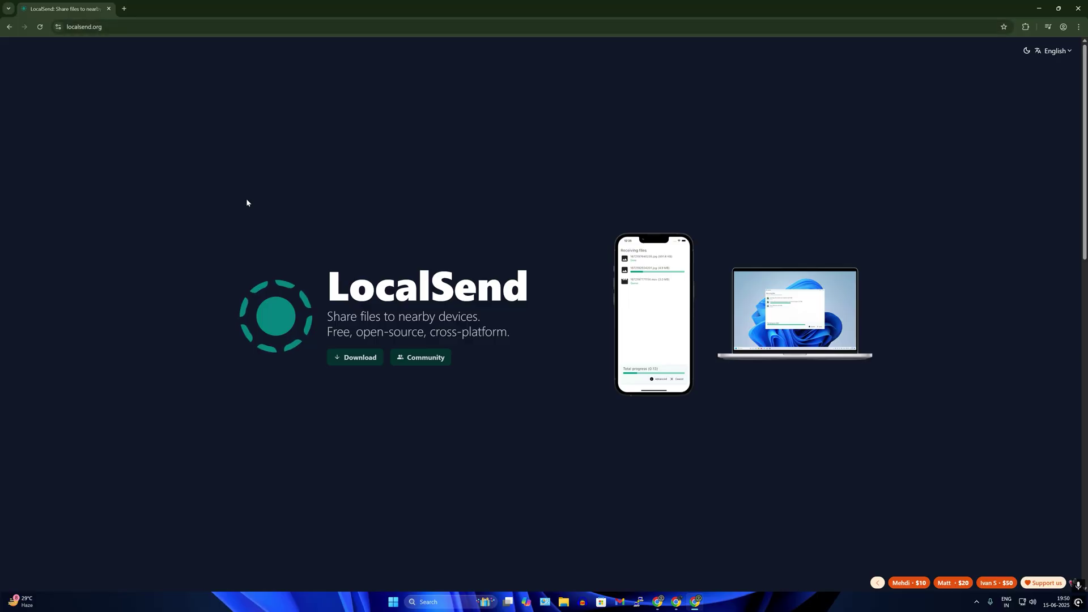
# Go to the LocalSend downloads page and highlight the 'Install with terminal' caption
pyautogui.click(354, 357)
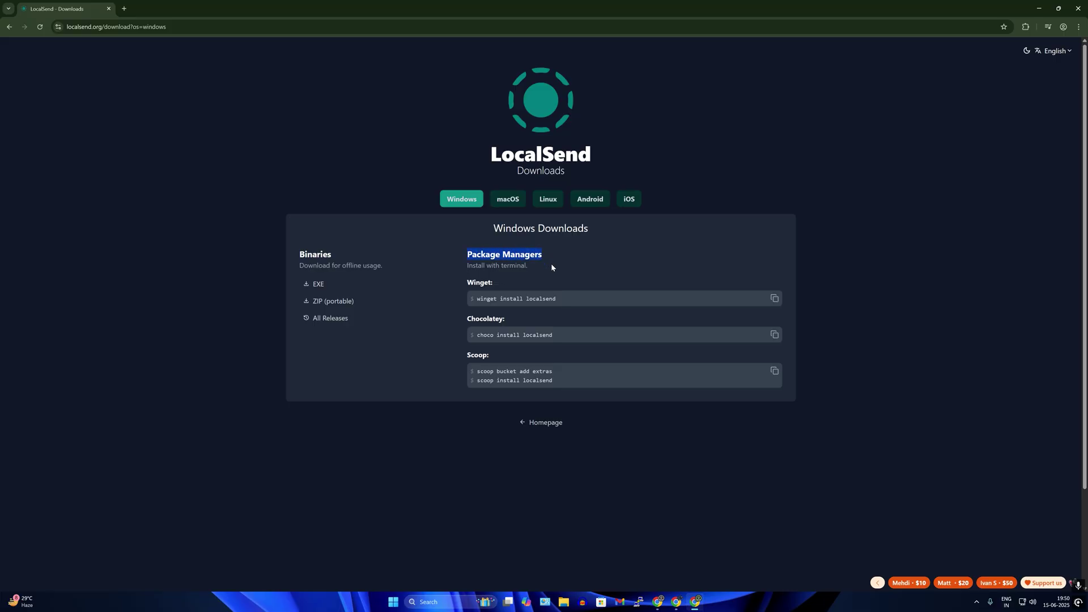
pyautogui.moveTo(551, 267); pyautogui.dragTo(531, 302)
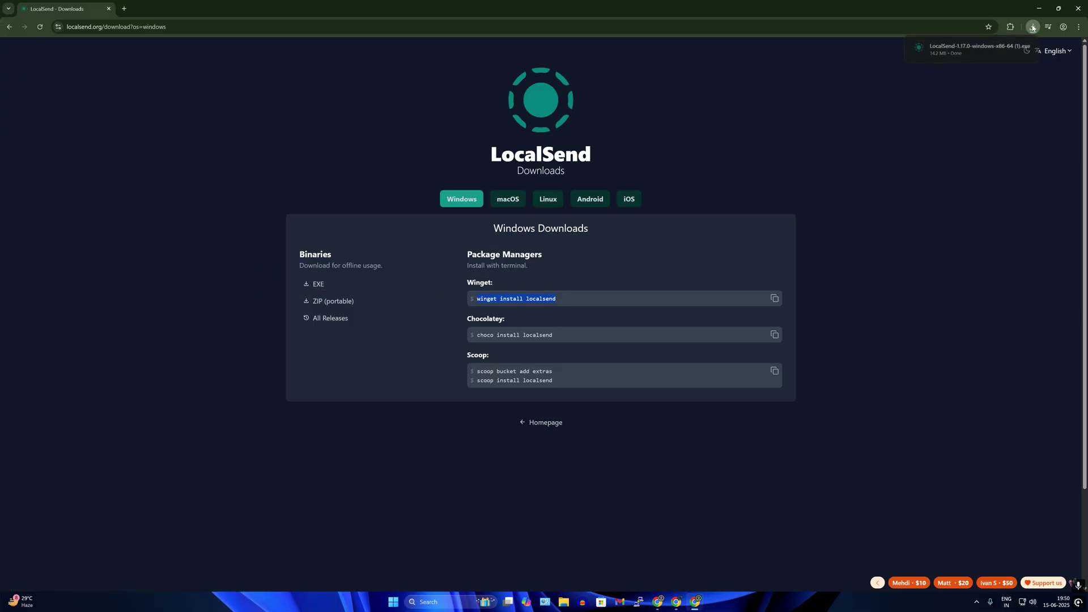
# Run the downloaded LocalSend 1.17.0 installer with default settings and launch the app
pyautogui.click(1032, 27)
pyautogui.click(950, 68)
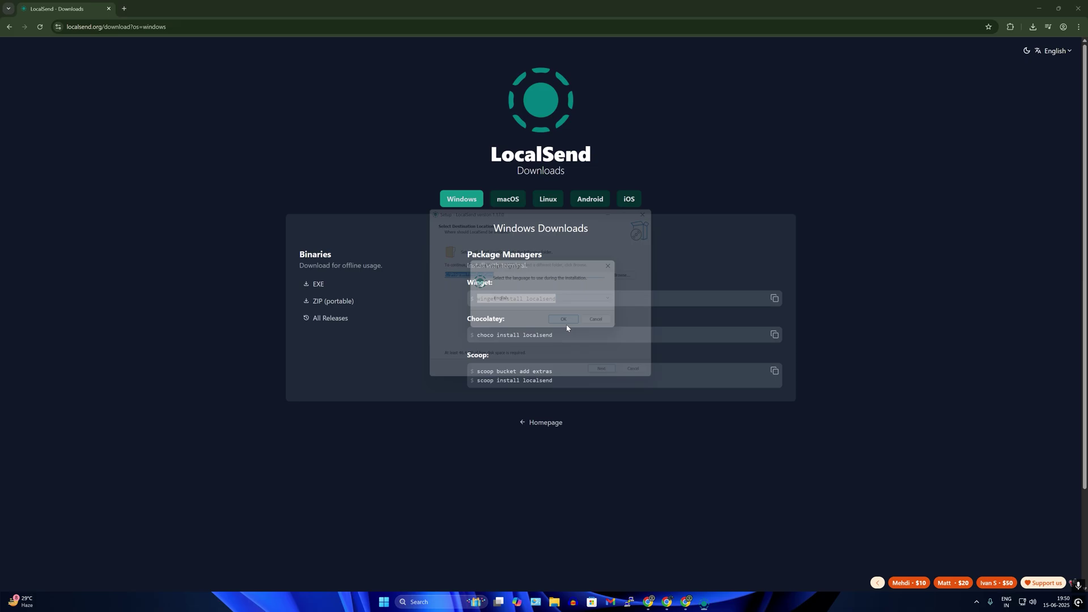
pyautogui.click(614, 381)
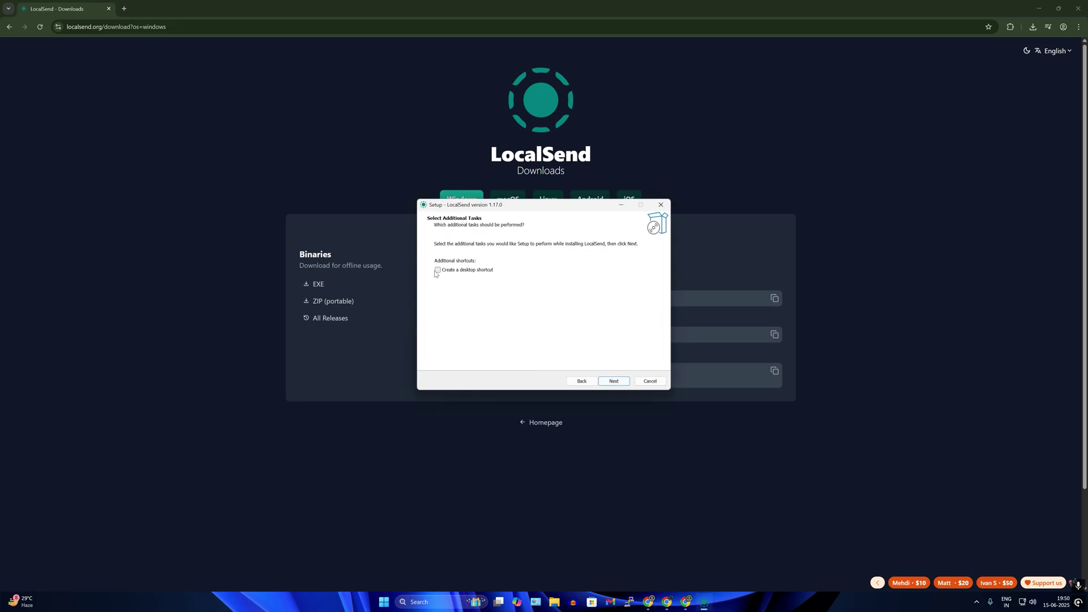
pyautogui.click(612, 383)
pyautogui.click(612, 383)
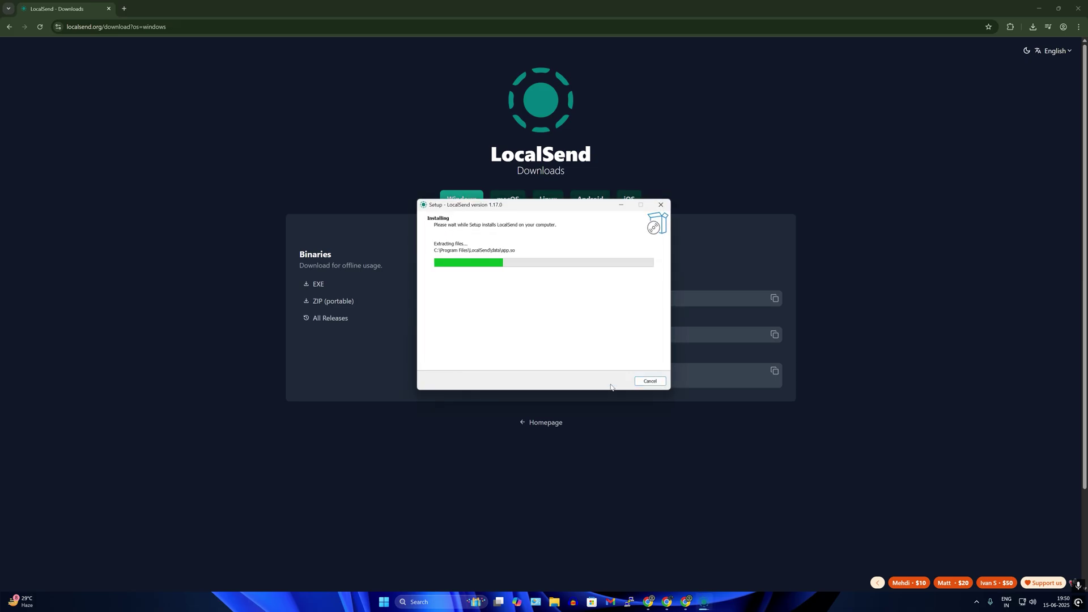
pyautogui.click(616, 383)
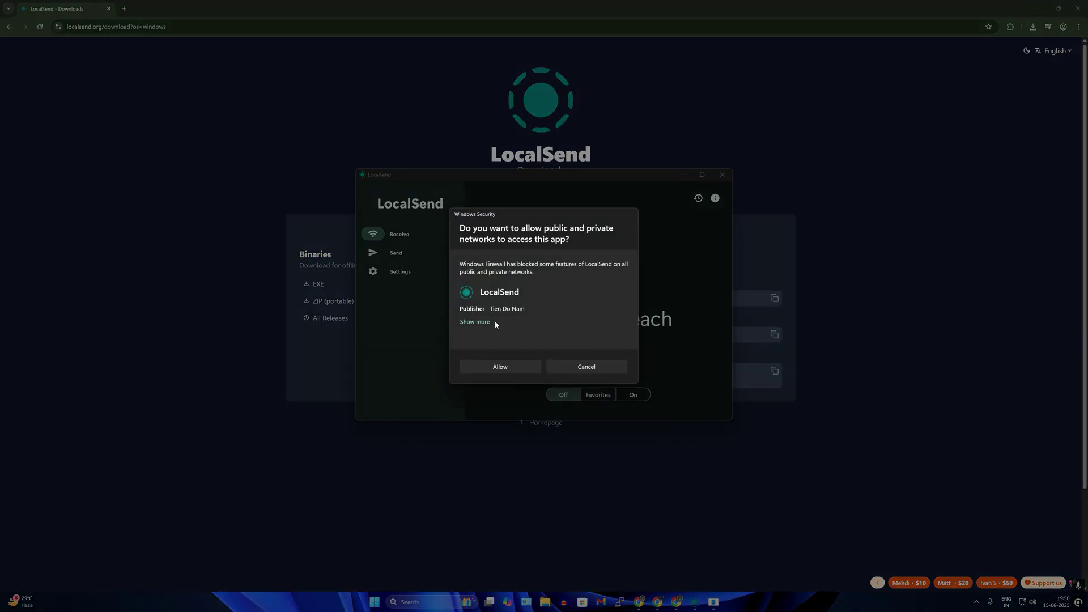
# Allow LocalSend on public and private networks, then return to the Receive view as Gorgeous Peach
pyautogui.click(501, 368)
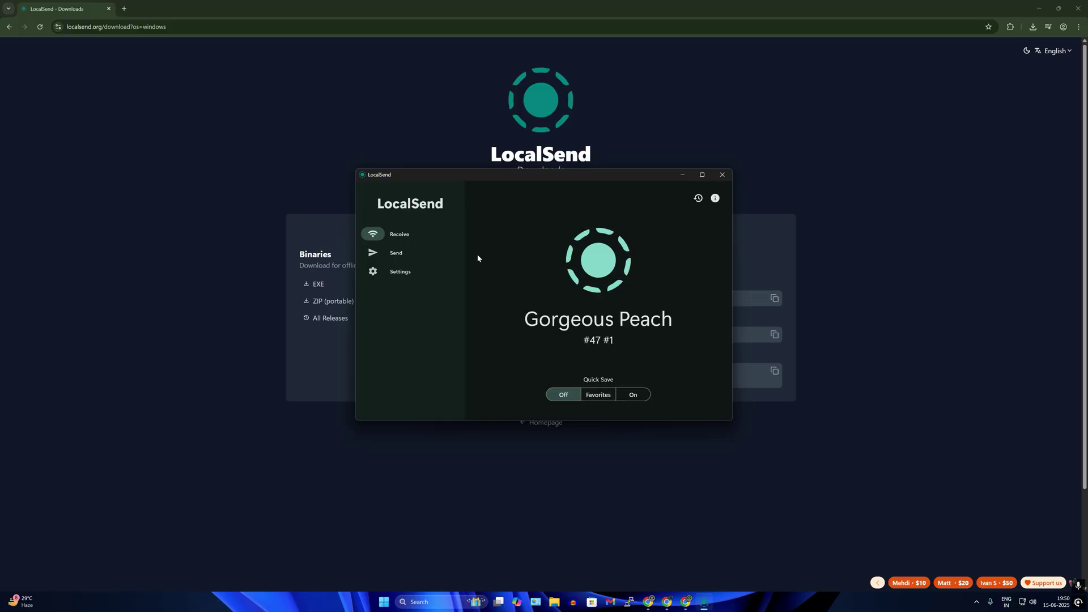
pyautogui.click(398, 253)
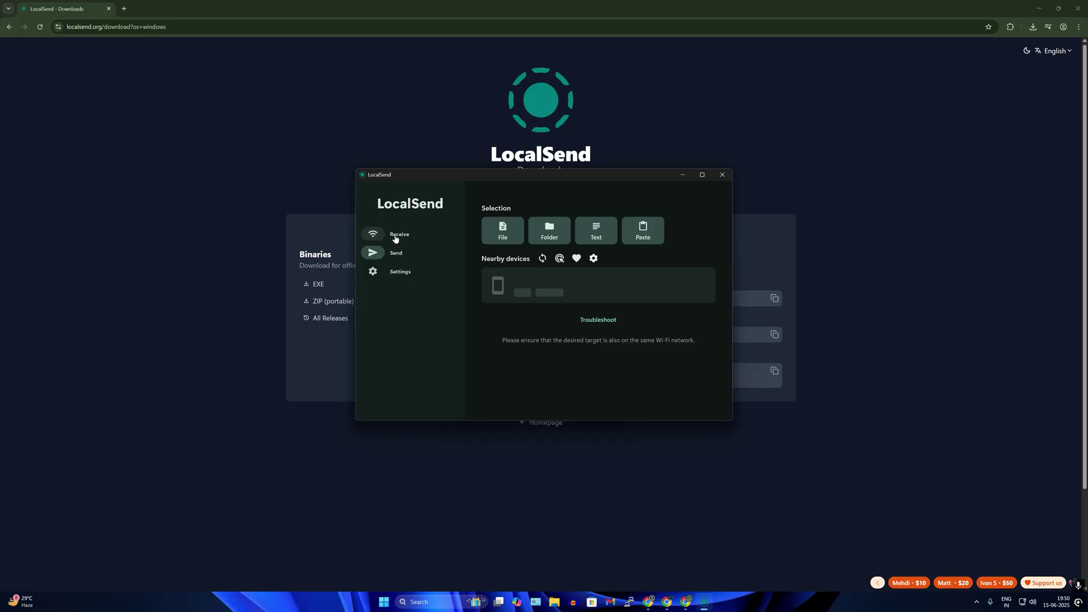
pyautogui.click(396, 236)
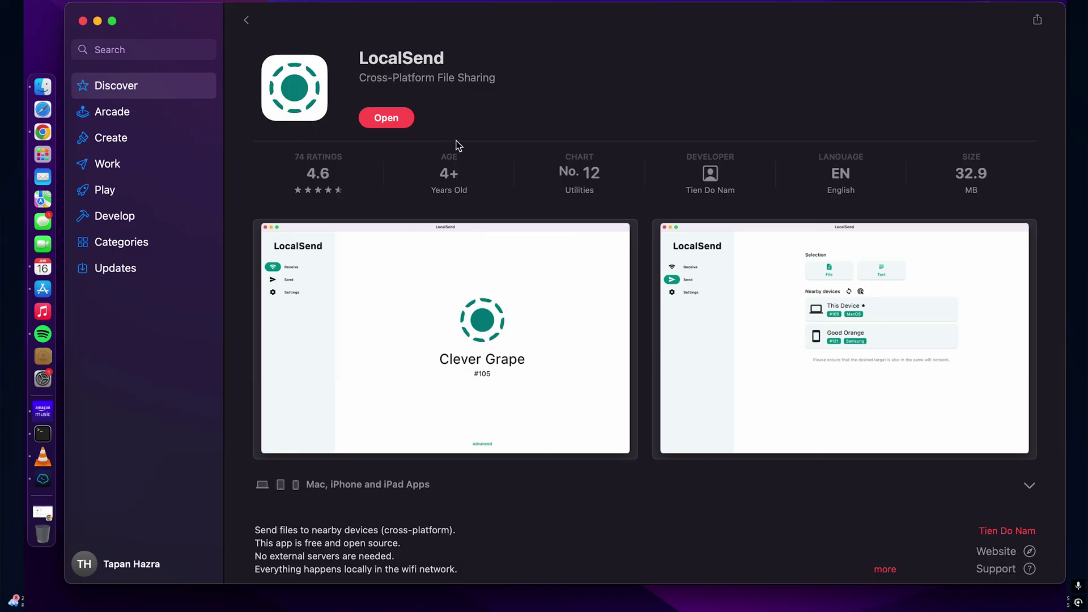
# Search the Mac App Store for 'localsend' and open the installed LocalSend app
pyautogui.scroll(-5, 458, 146)
pyautogui.scroll(5, 459, 146)
pyautogui.scroll(-3, 459, 146)
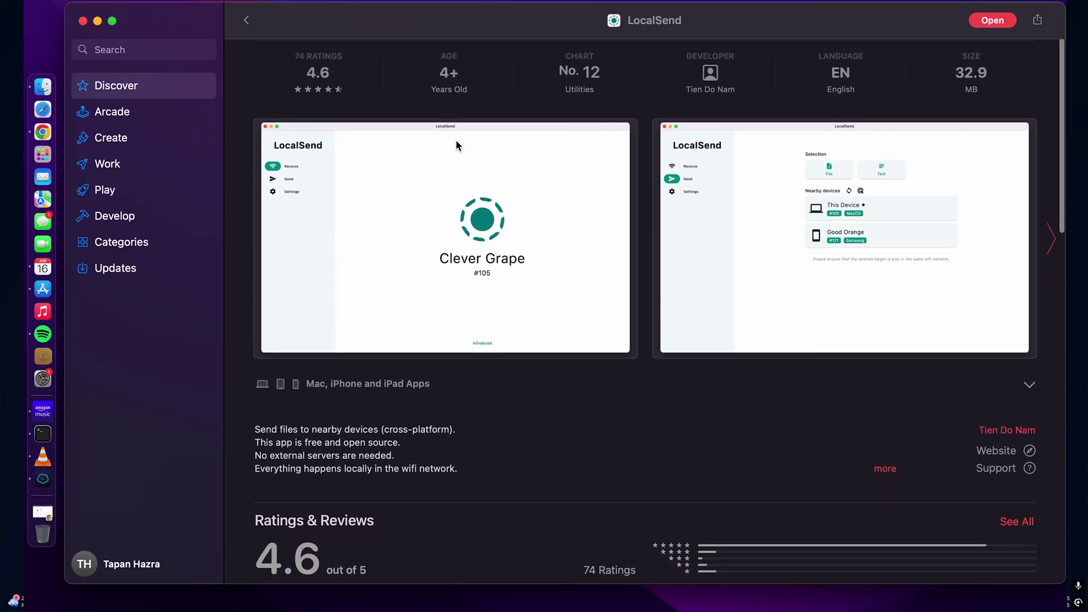
pyautogui.scroll(3, 459, 145)
pyautogui.click(139, 88)
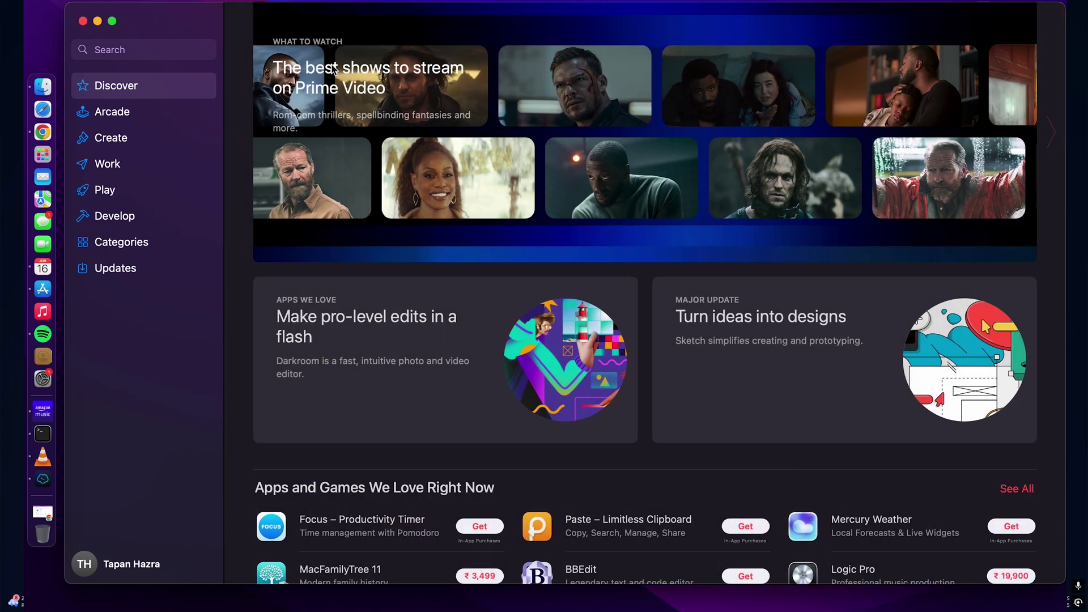
pyautogui.click(190, 49)
pyautogui.write('localsend')
pyautogui.press('Return')
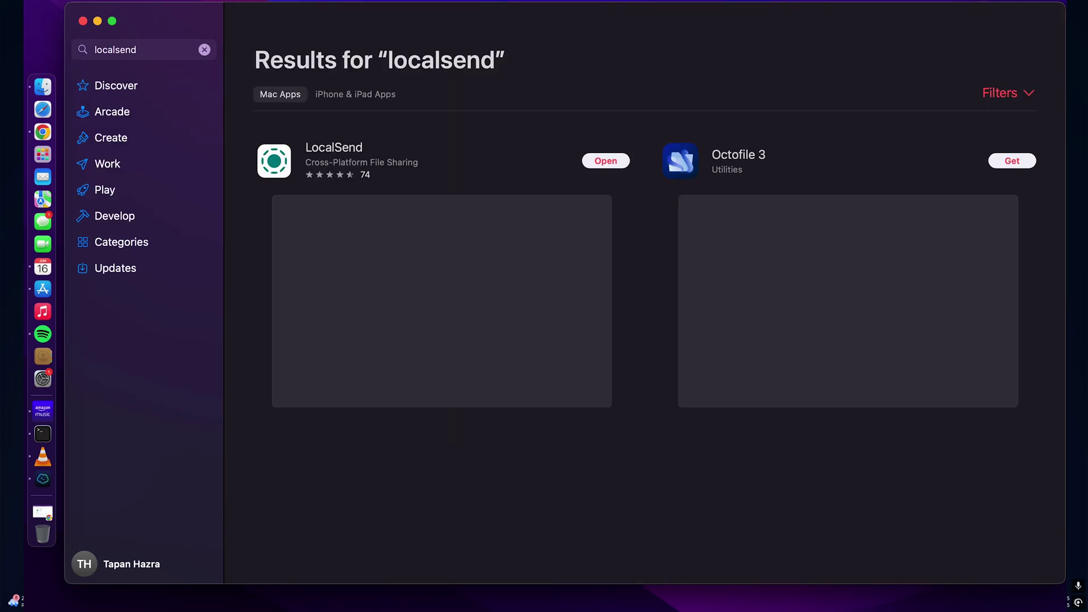
pyautogui.click(365, 172)
pyautogui.click(399, 124)
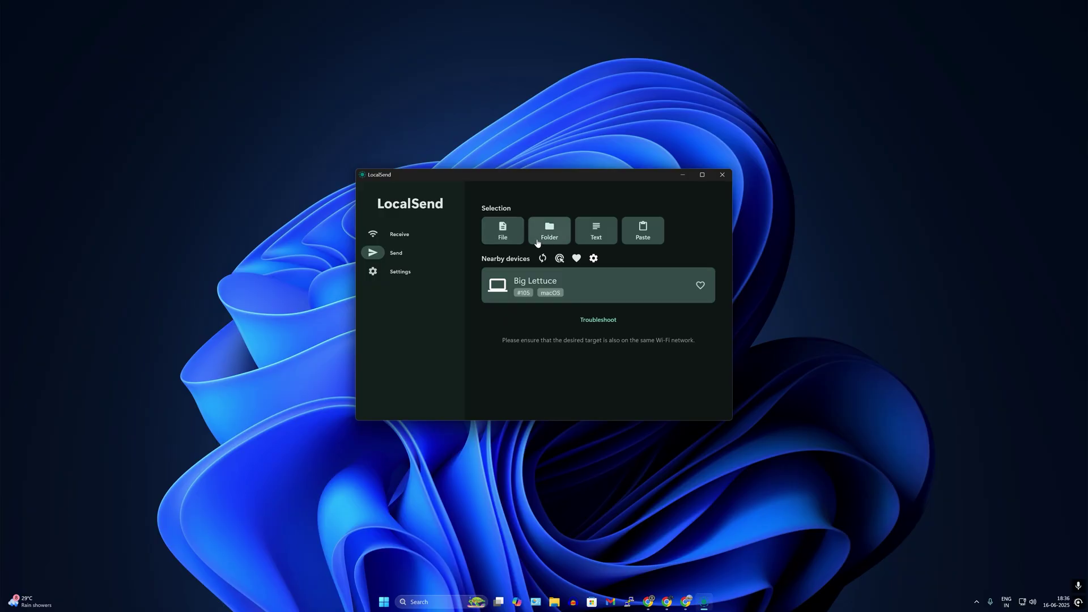
# Pick the Hiren boot image from the Documents folder as the file to send
pyautogui.click(508, 239)
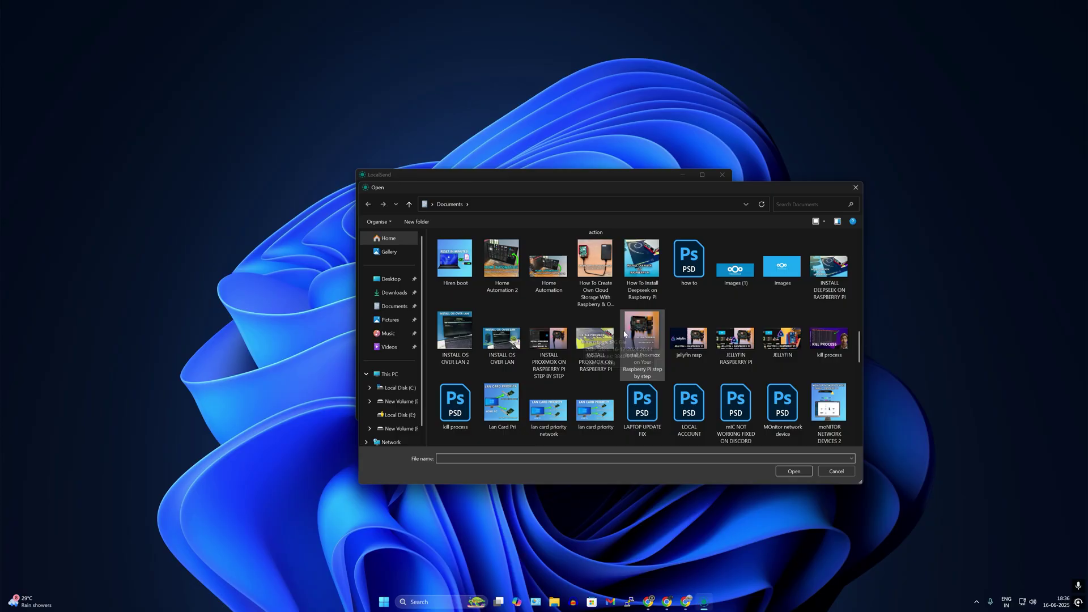
pyautogui.click(465, 269)
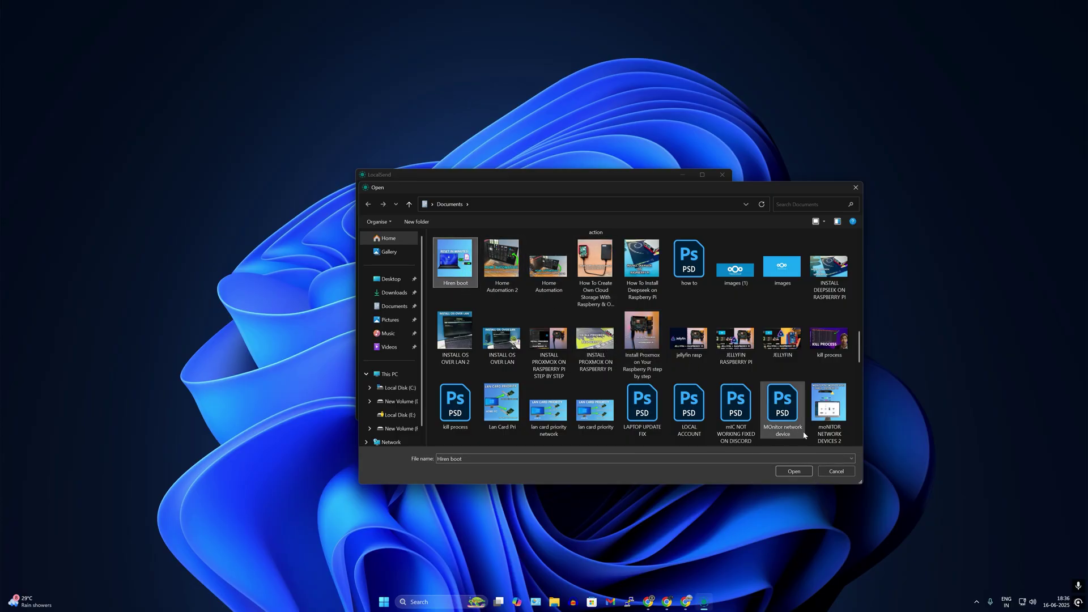
pyautogui.click(794, 470)
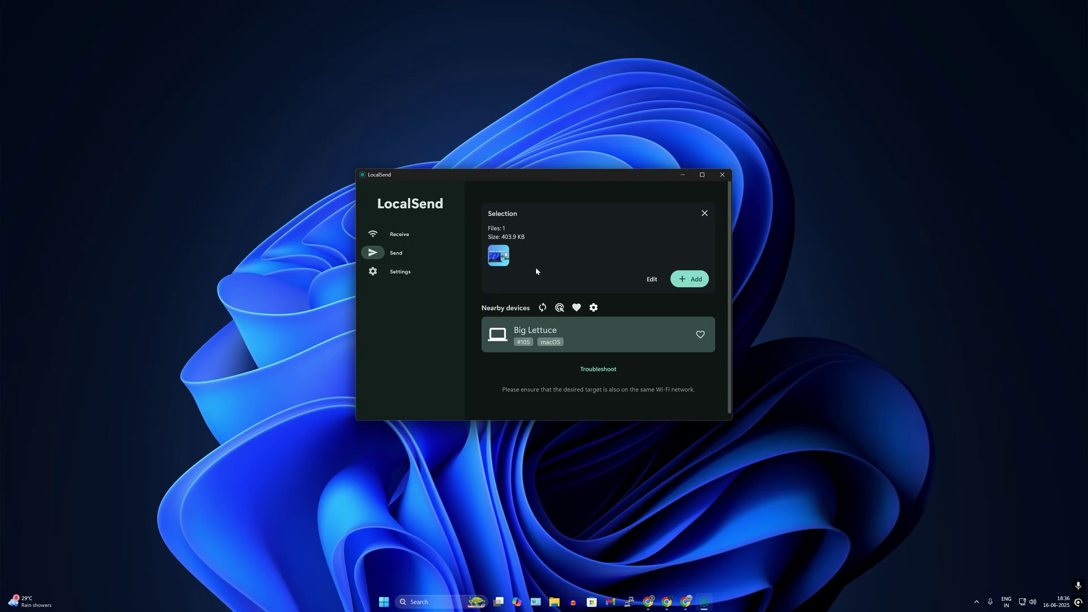
# Send Hiren boot to Big Lettuce, accept it on the Mac, and open Hiren boot.jpg
pyautogui.click(601, 331)
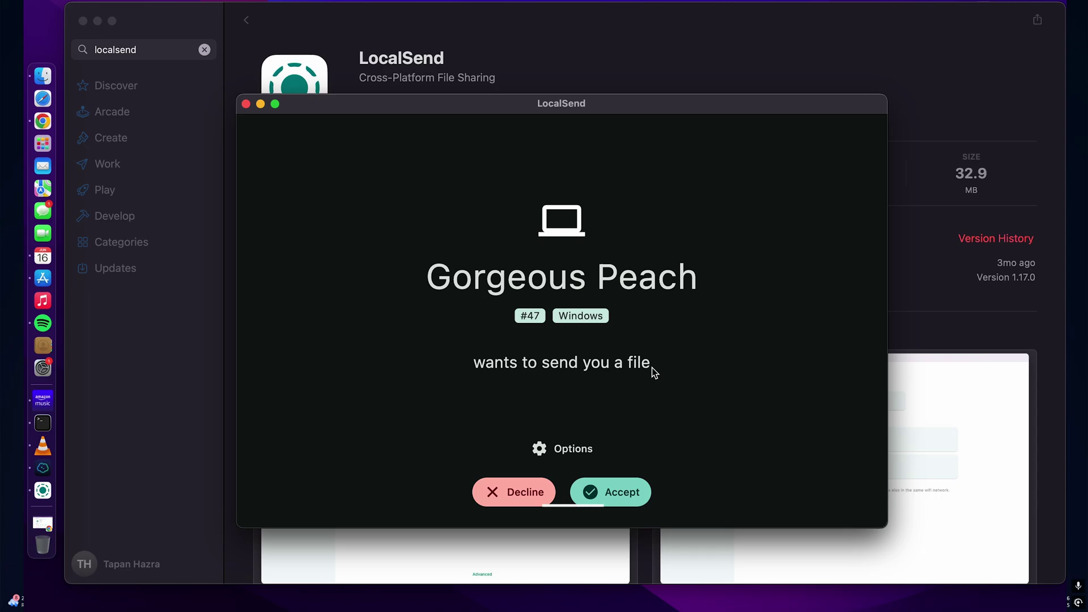
pyautogui.click(632, 497)
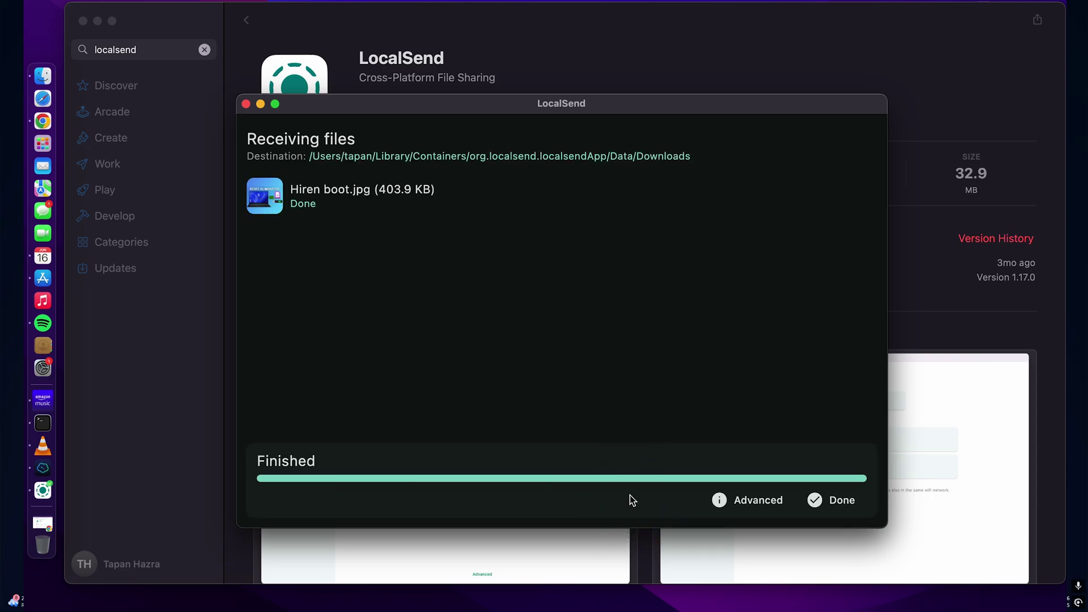
pyautogui.click(281, 196)
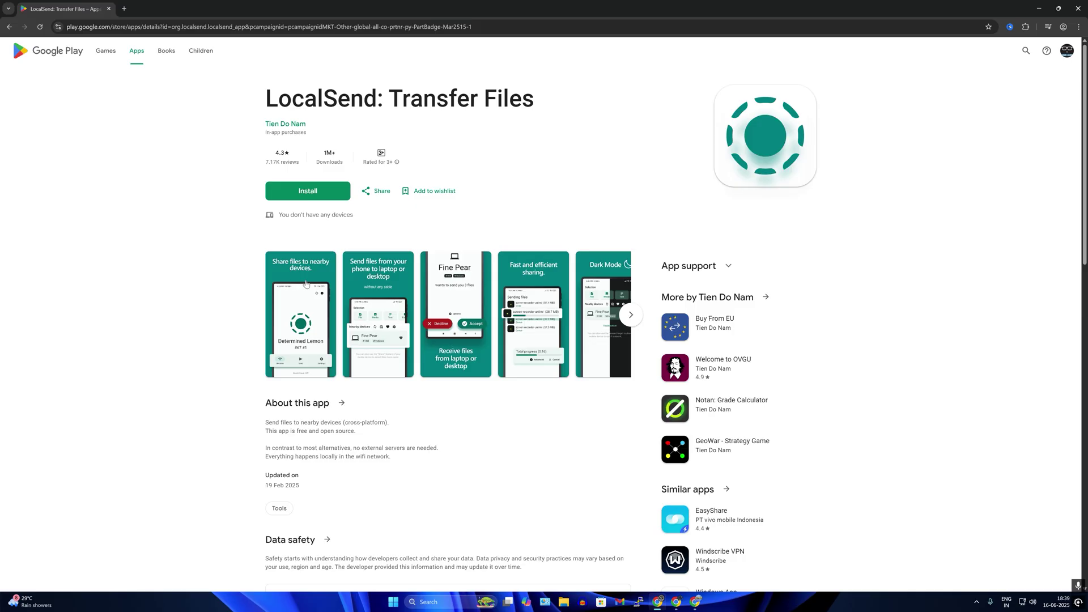
# Scroll the 'LocalSend: Transfer Files' Play Store page and briefly highlight its title
pyautogui.scroll(-3, 391, 260)
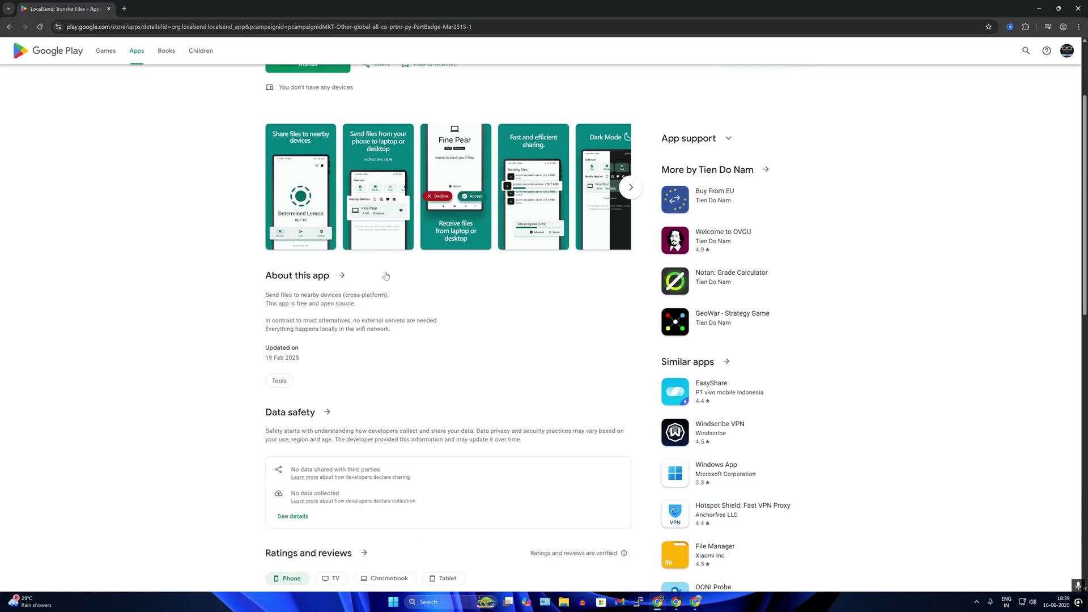
pyautogui.scroll(3, 390, 259)
pyautogui.moveTo(264, 101); pyautogui.dragTo(546, 101)
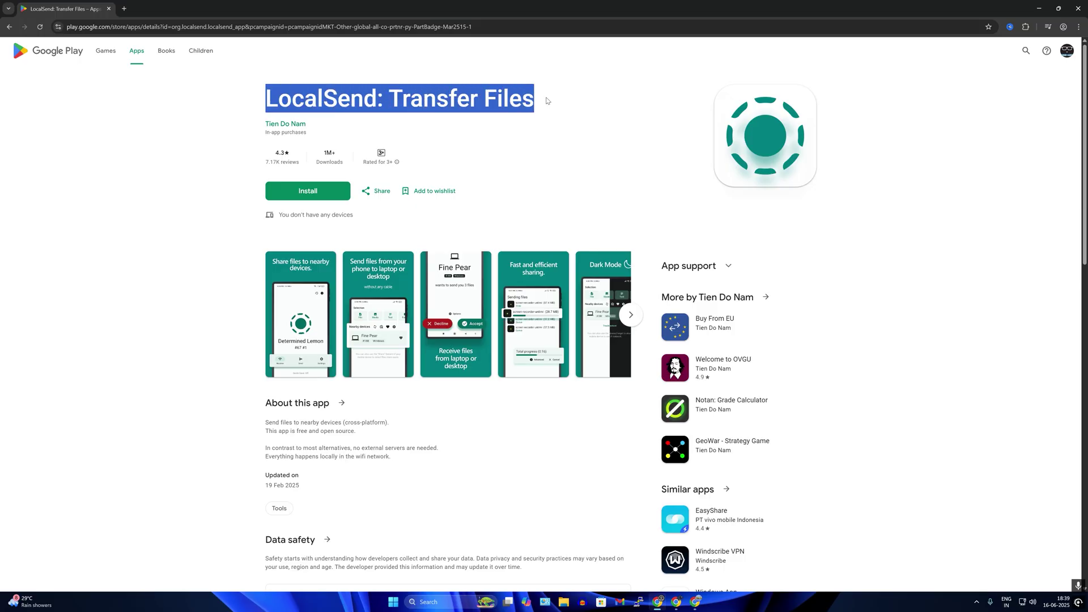
pyautogui.click(547, 101)
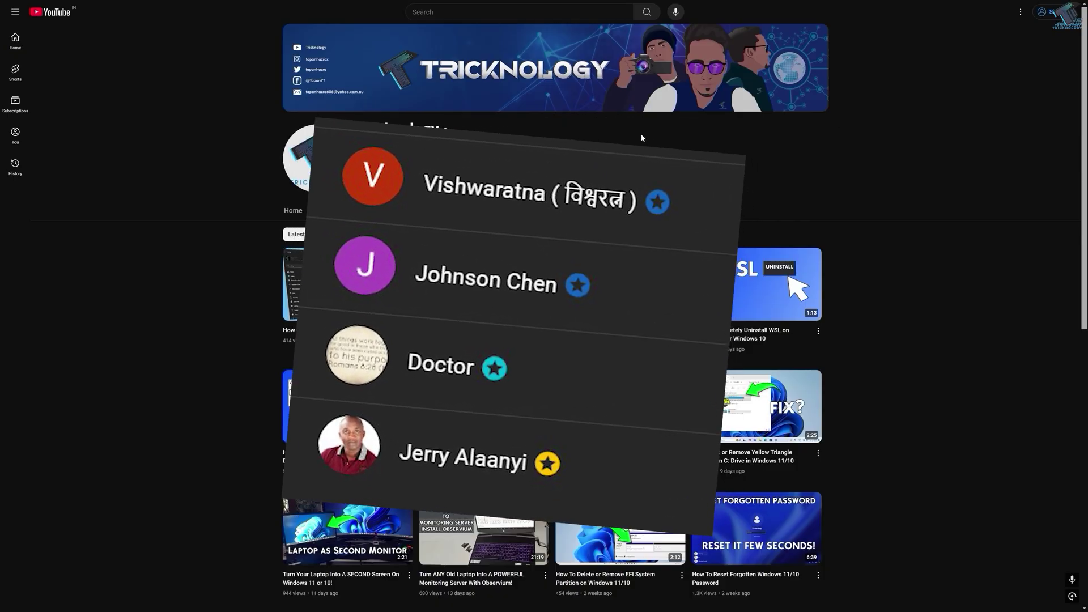
pyautogui.scroll(-3, 543, 339)
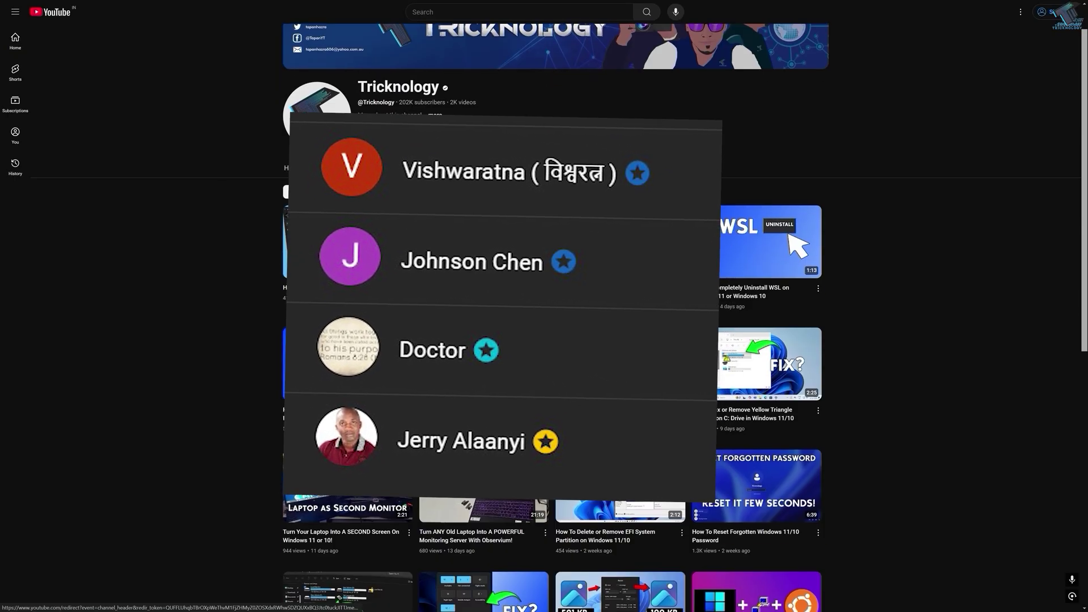
pyautogui.scroll(-4, 240, 165)
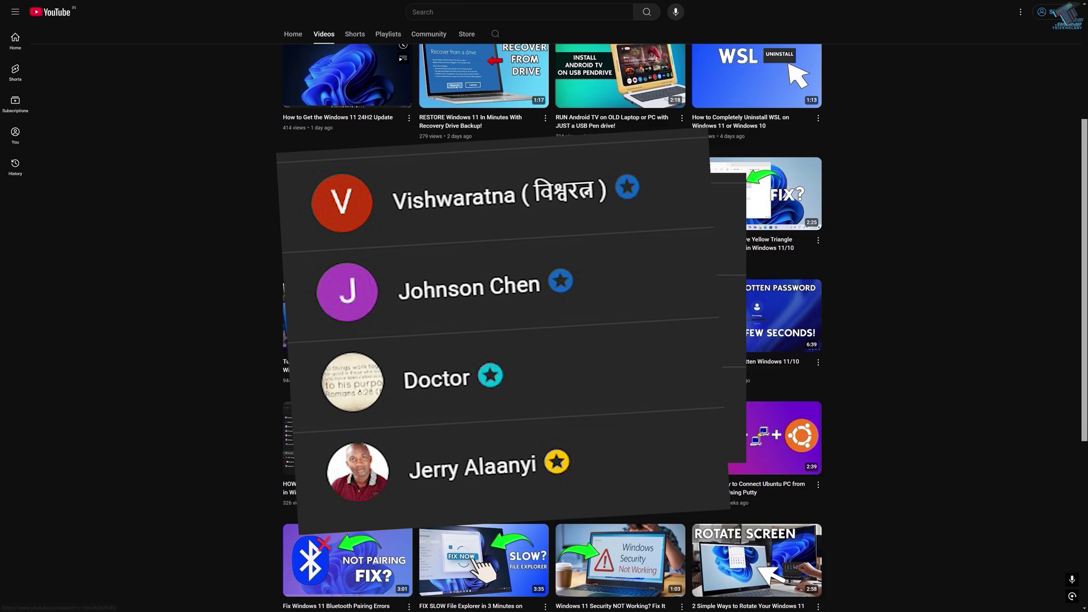
pyautogui.scroll(-5, 239, 165)
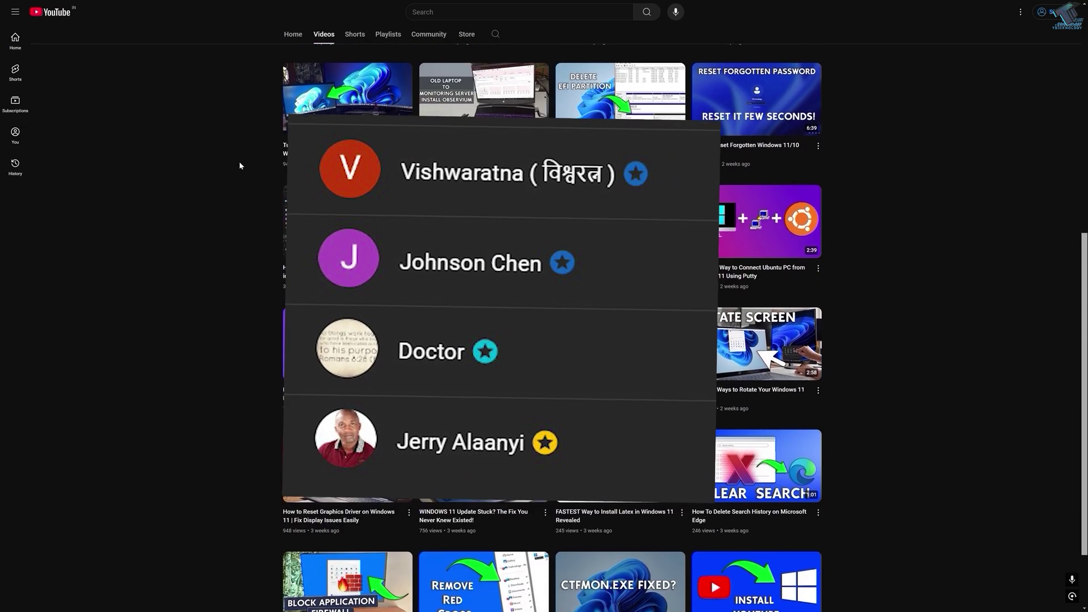
pyautogui.scroll(-8, 240, 165)
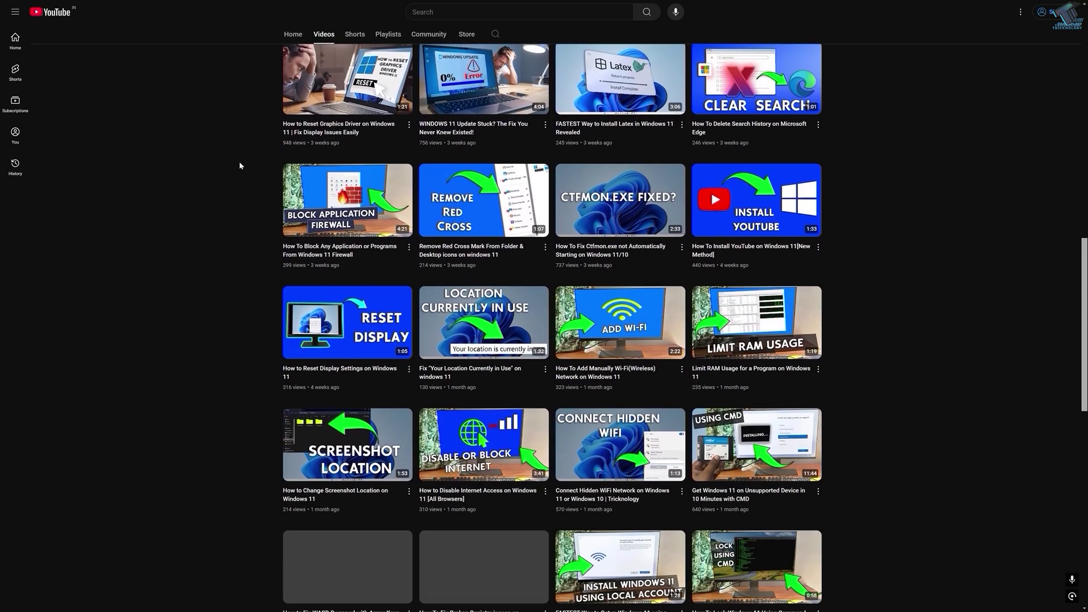
pyautogui.scroll(-7, 240, 166)
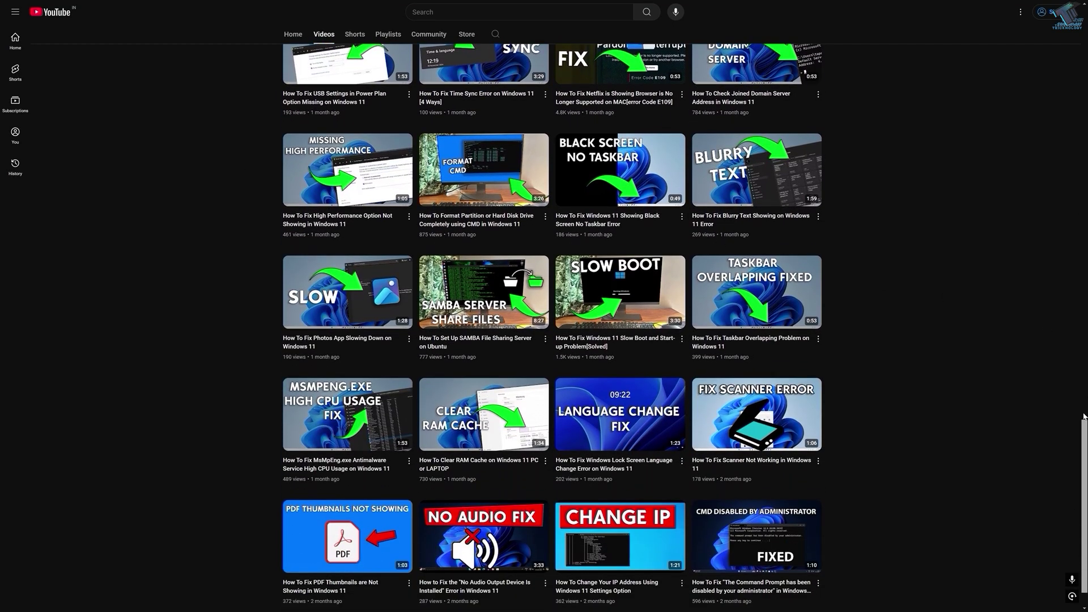
pyautogui.scroll(20, 1080, 419)
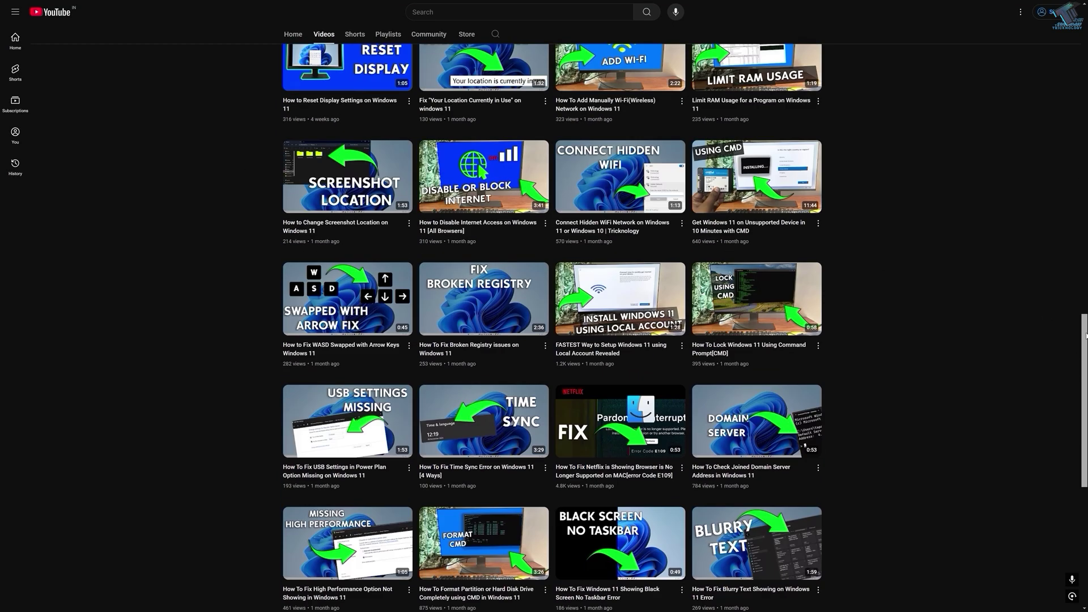
pyautogui.scroll(1, 479, 203)
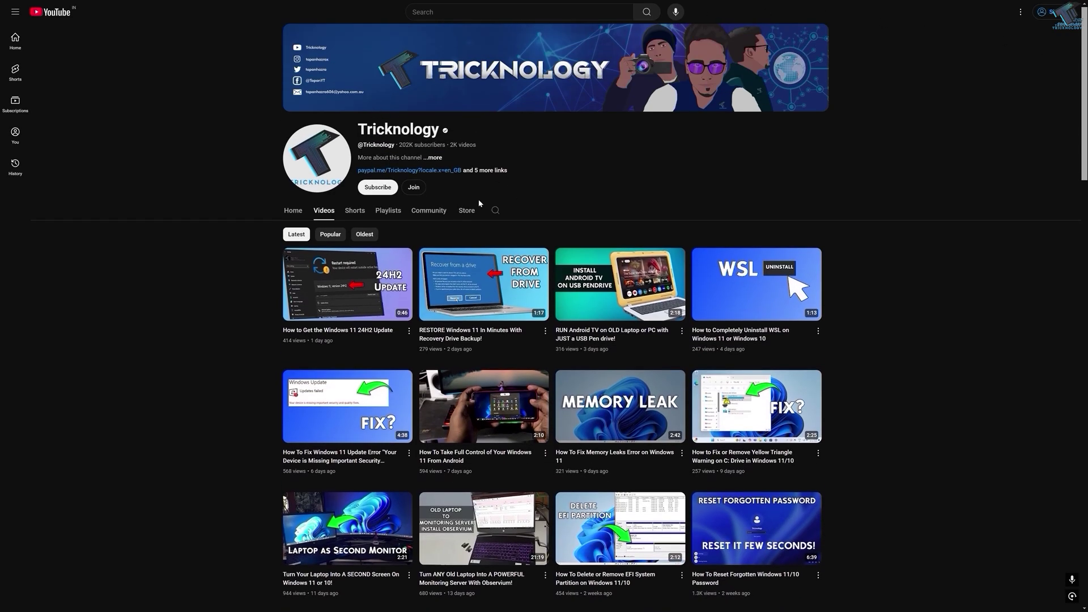